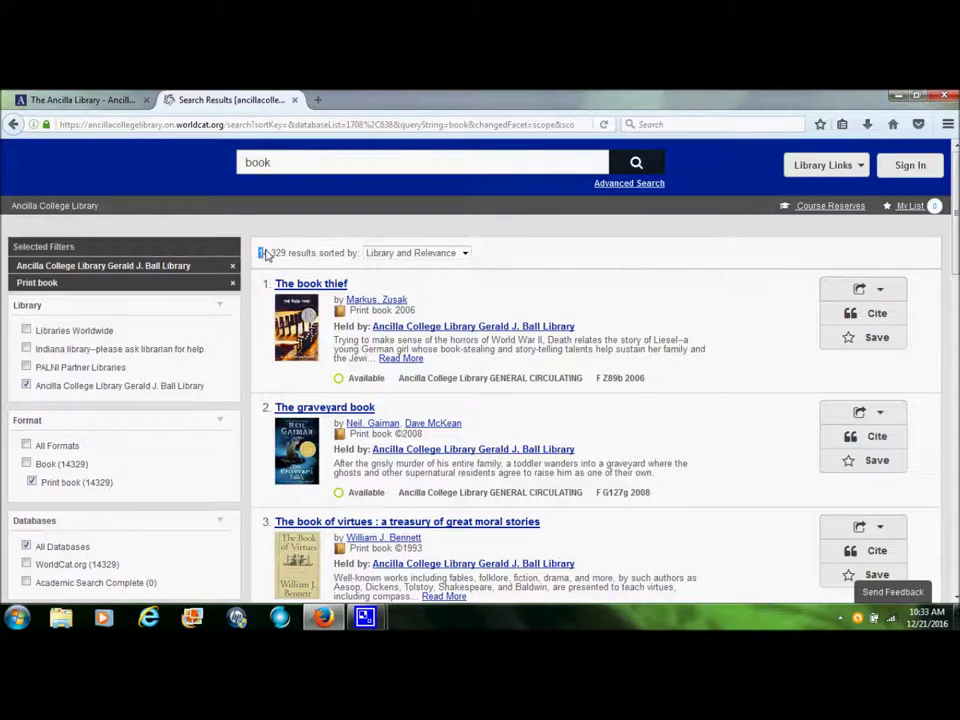
# Expand the print-book results for 'book' from Ancilla's library to Libraries Worldwide.
pyautogui.click(232, 353)
pyautogui.click(27, 330)
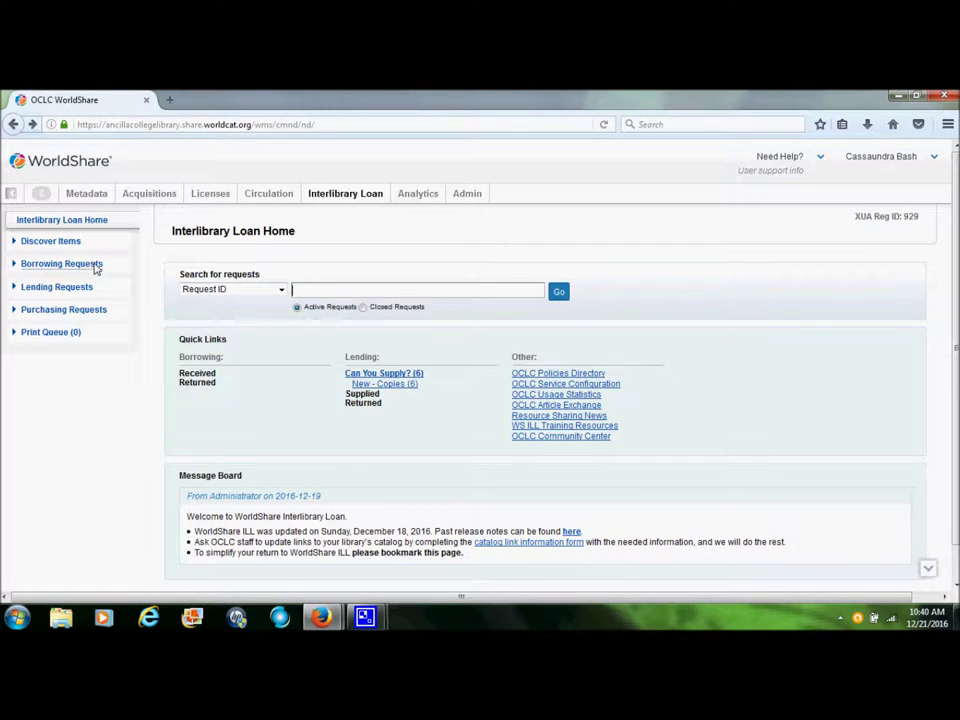
# Open a blank Create Request form under Borrowing Requests in Interlibrary Loan.
pyautogui.click(96, 266)
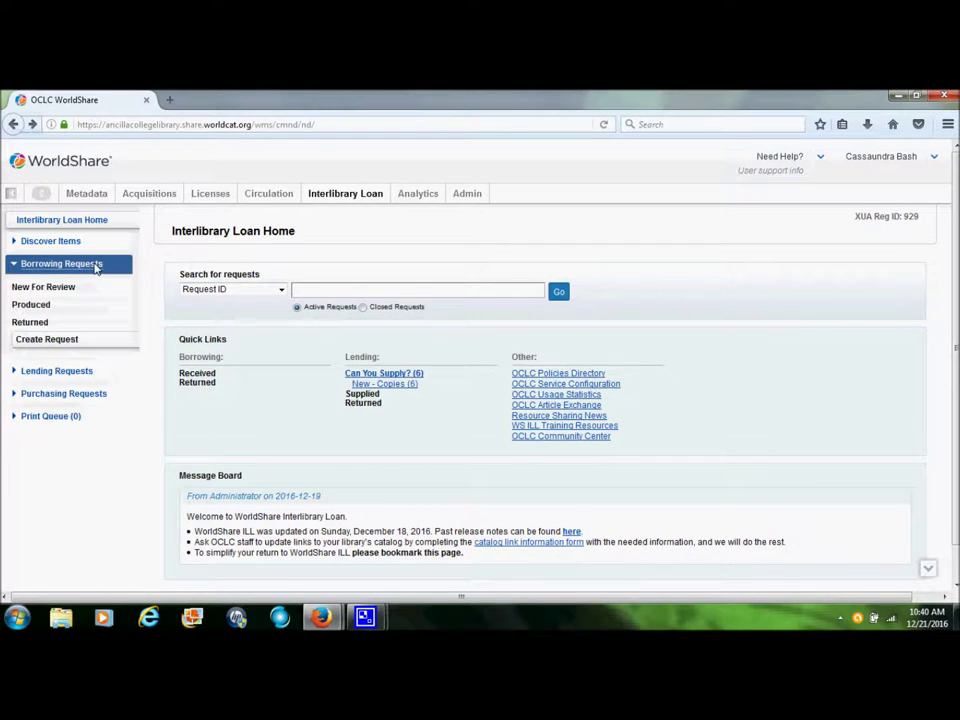
pyautogui.click(50, 341)
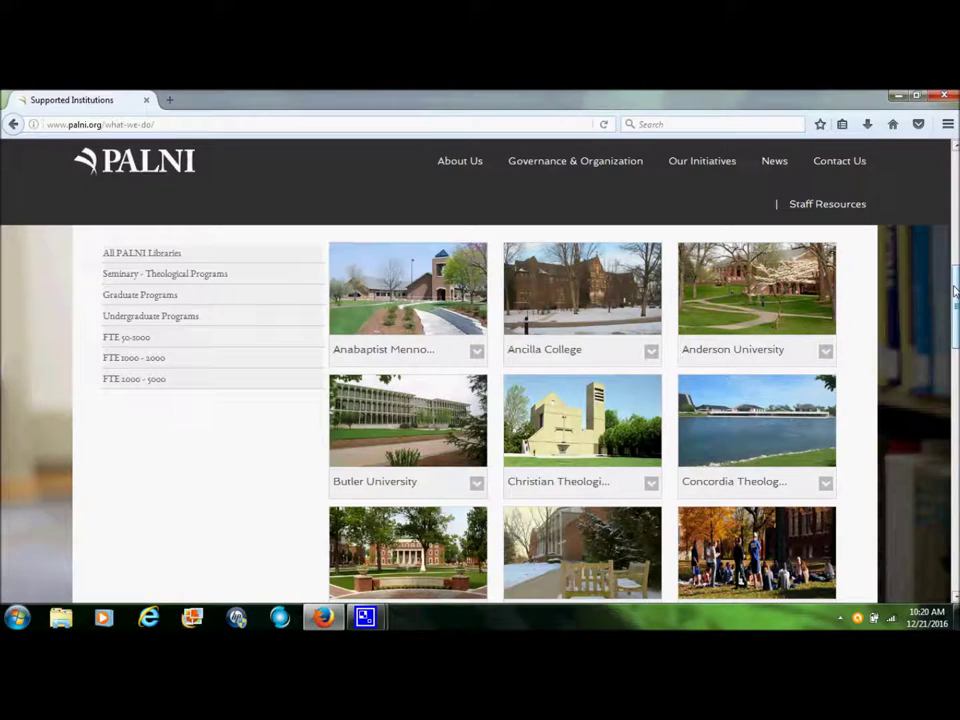
pyautogui.moveTo(955, 290); pyautogui.dragTo(955, 385)
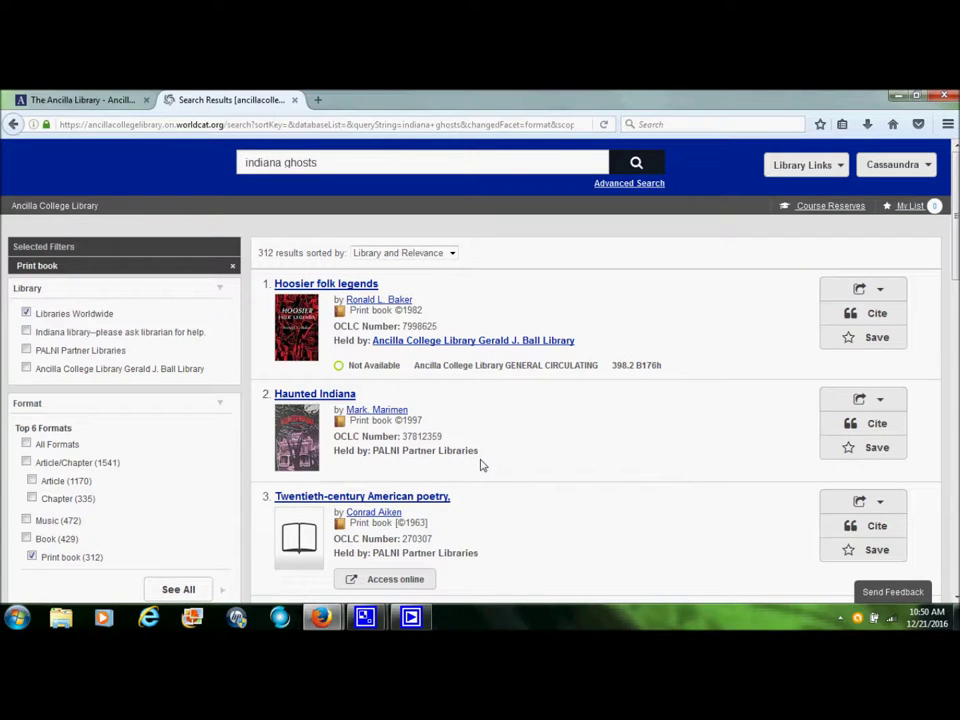
# Start a PALNI Partner Libraries hold on Haunted Indiana for pickup at Ancilla College Library, then close it unsubmitted.
pyautogui.click(300, 394)
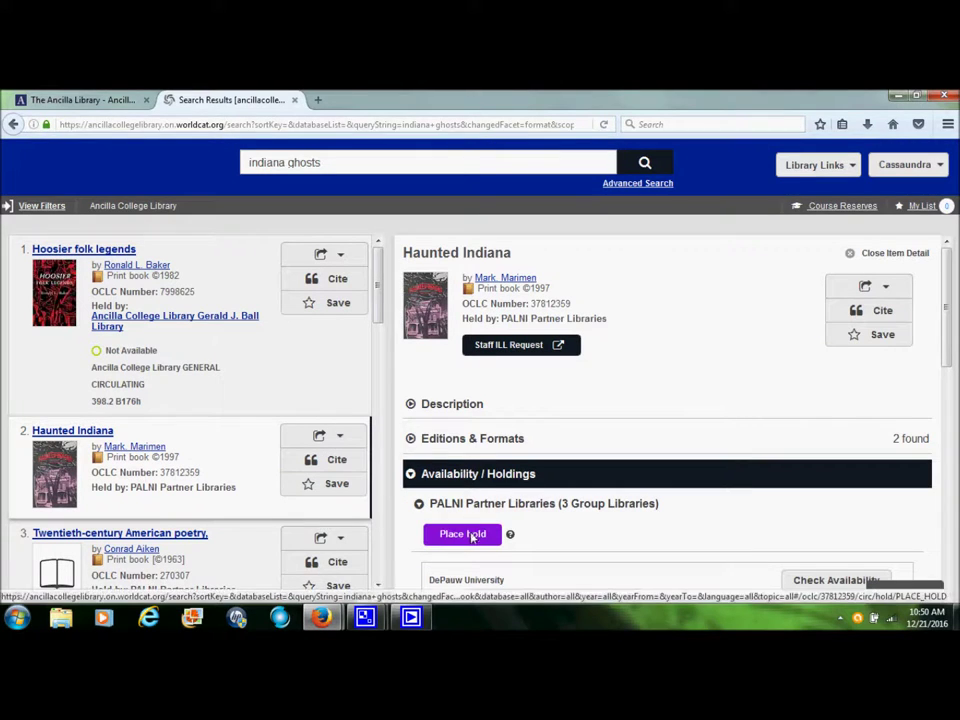
pyautogui.click(472, 536)
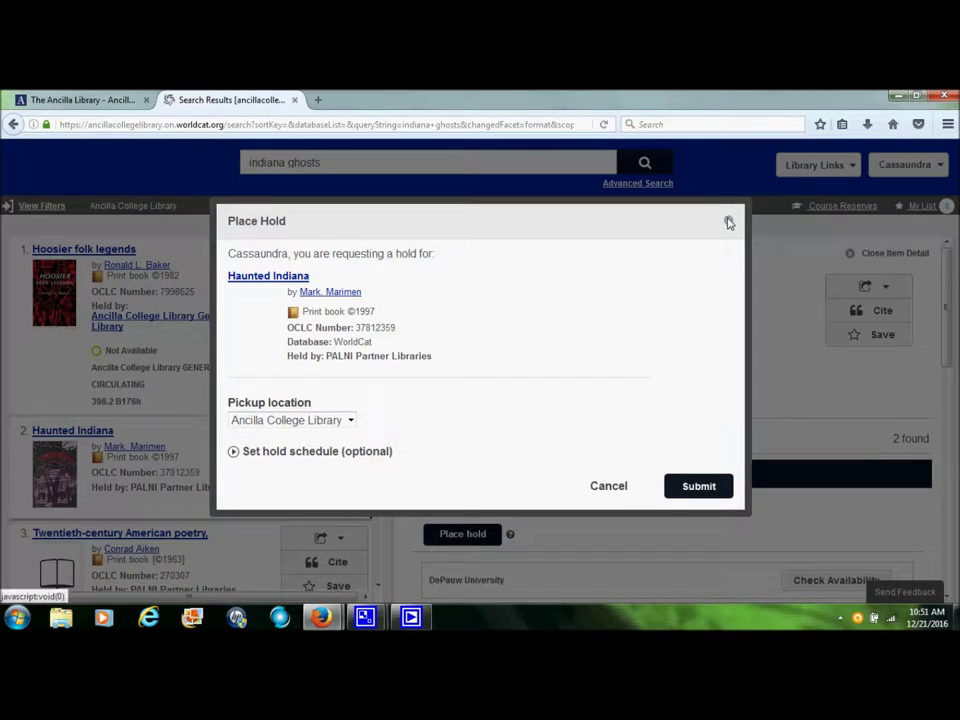
pyautogui.click(728, 220)
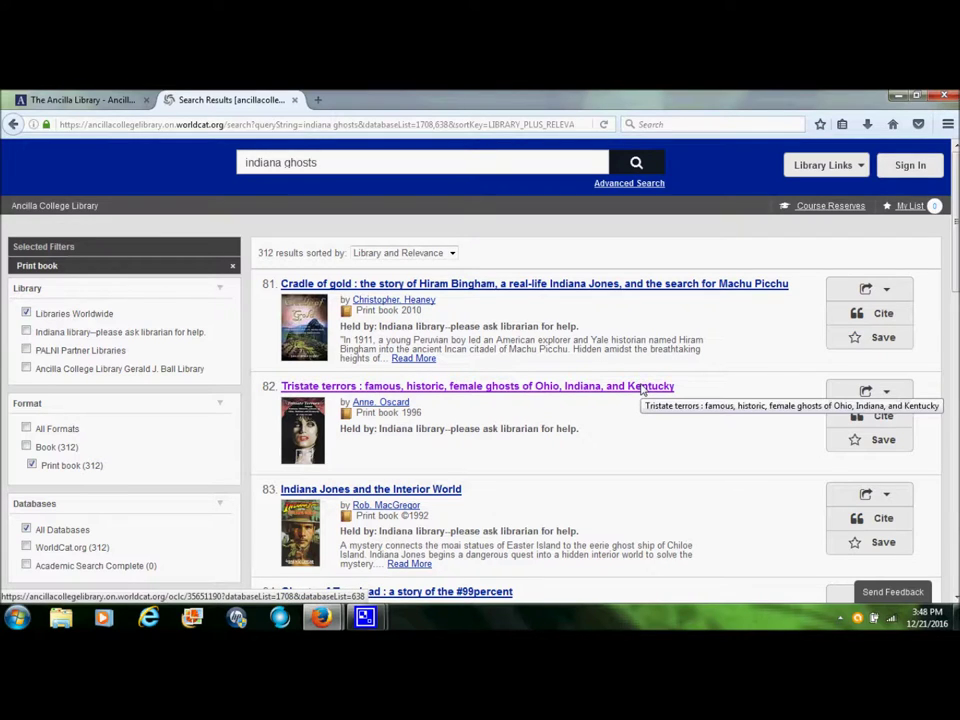
# Open the Tristate terrors record and bring up its Ancilla ILL request form.
pyautogui.click(643, 387)
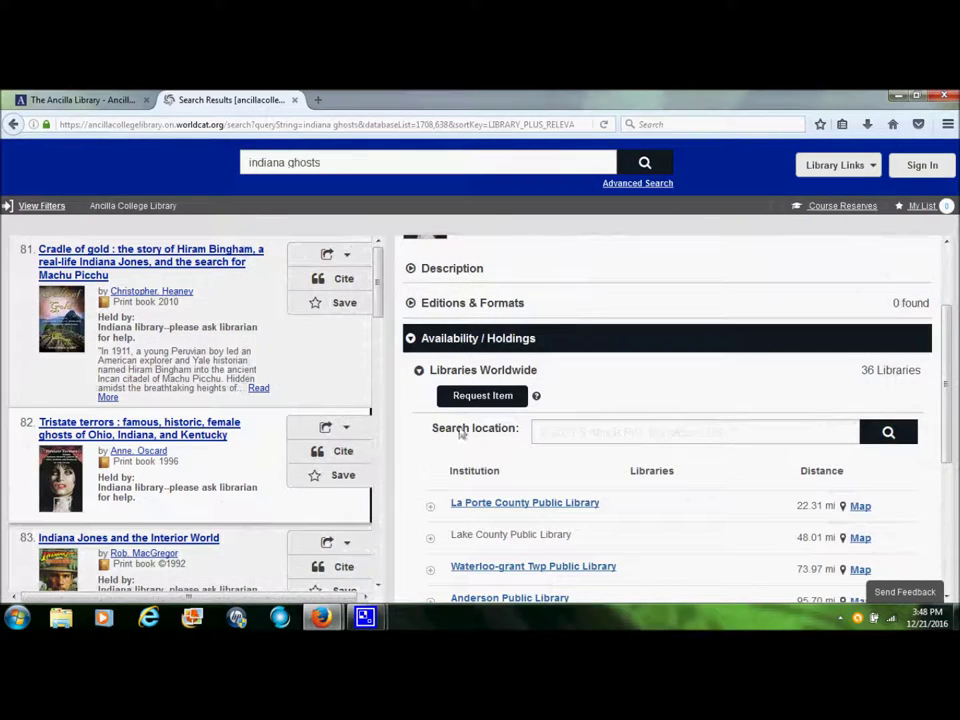
pyautogui.click(487, 397)
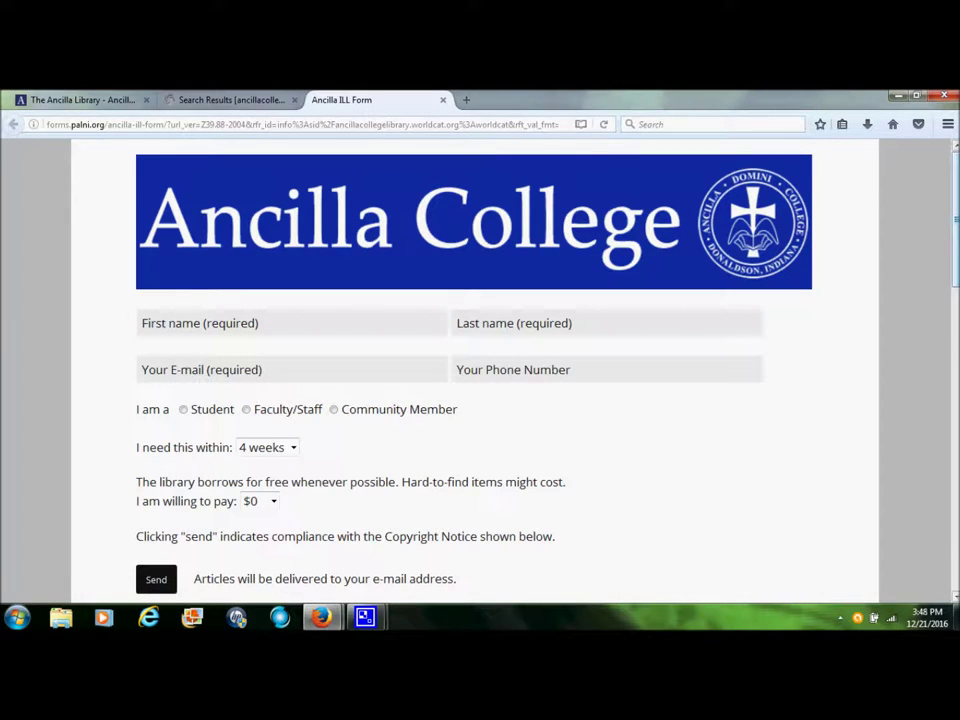
pyautogui.scroll(-2, 480, 370)
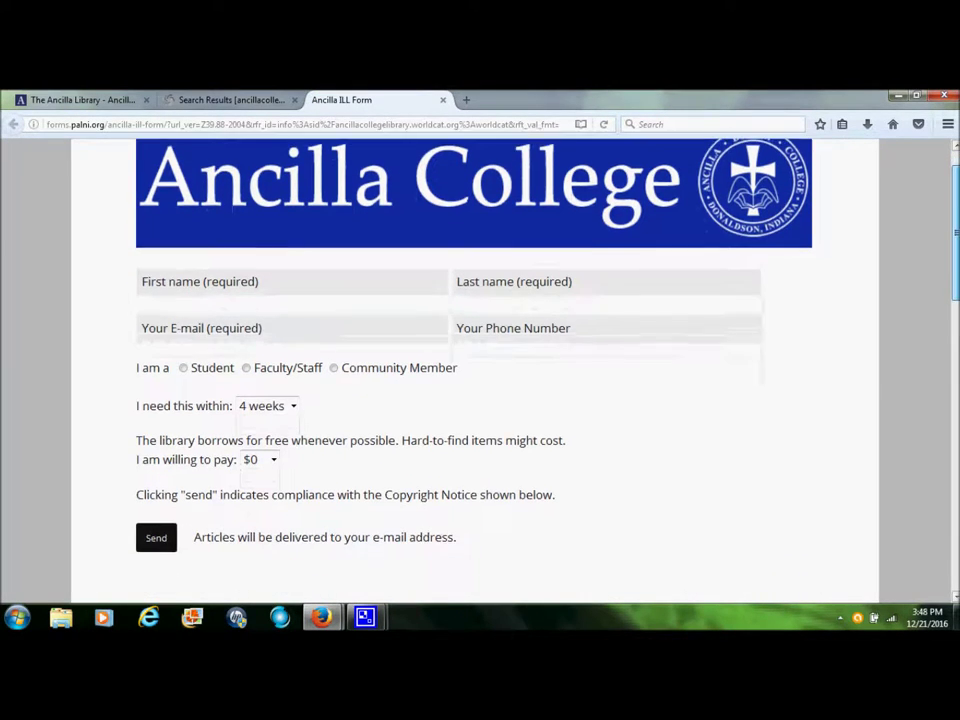
pyautogui.scroll(-2, 480, 370)
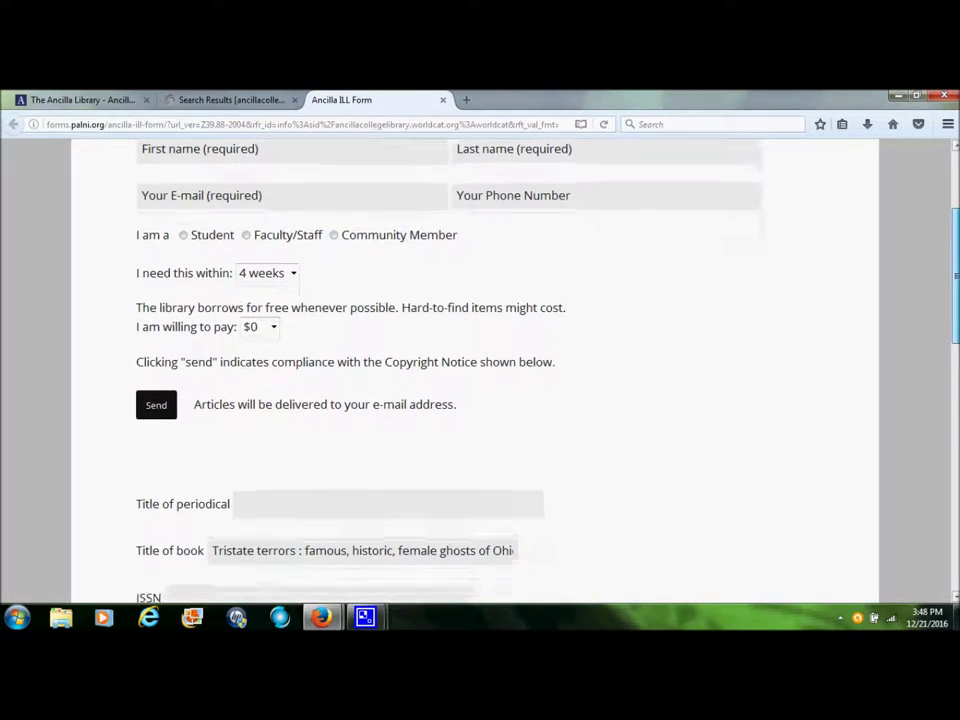
pyautogui.scroll(-1, 480, 370)
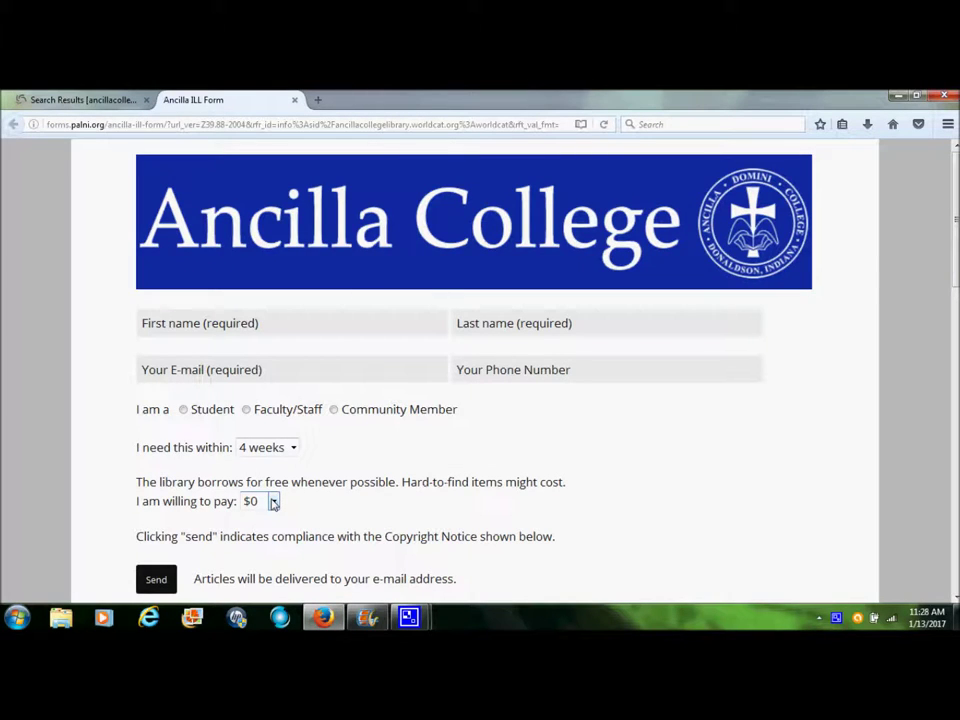
pyautogui.click(273, 503)
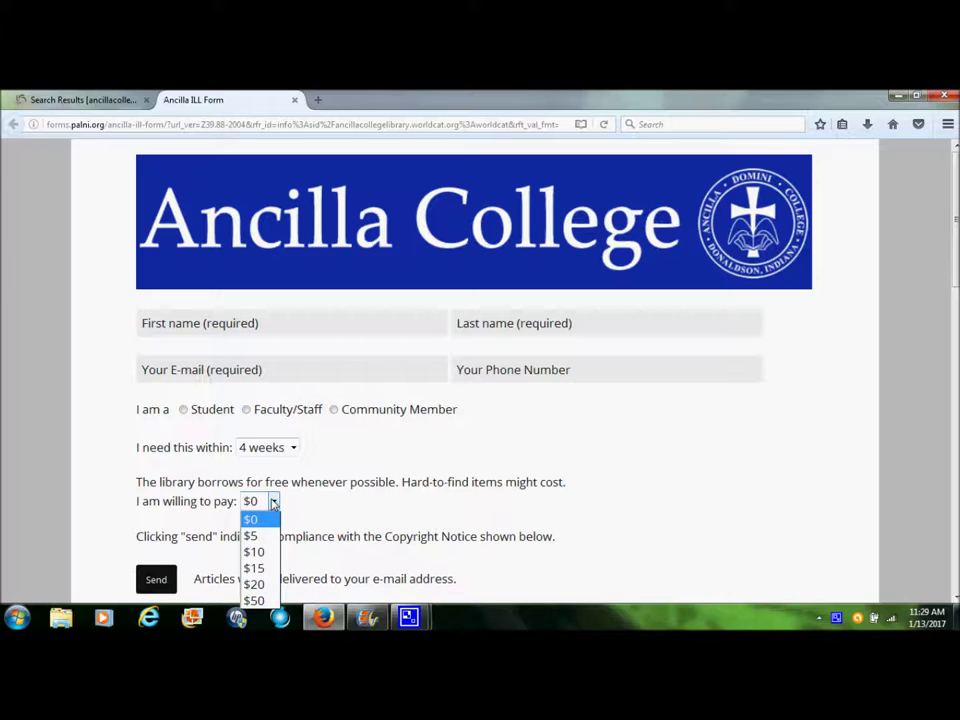
pyautogui.click(348, 507)
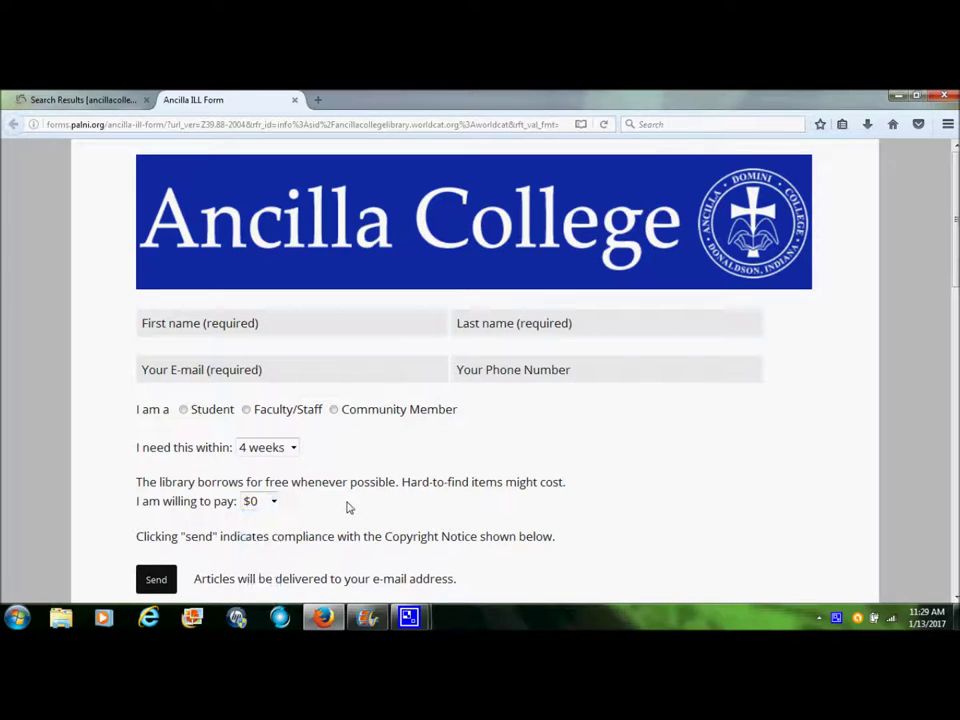